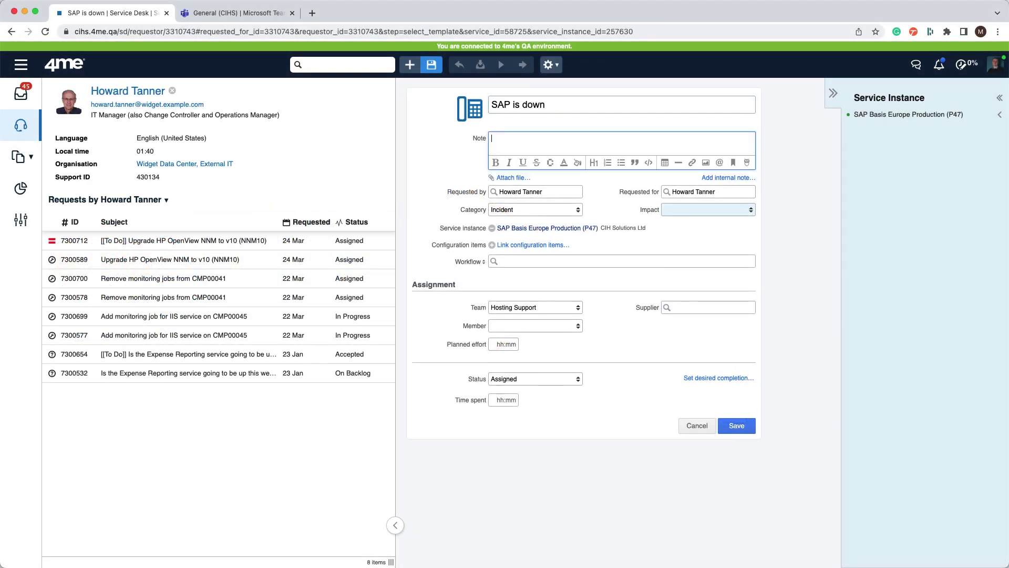
# - Note that the requester can't log in to SAP (EU instance only), citing error 'Unable to connect to server'
pyautogui.write('Howard is unable to log in to SAP ')
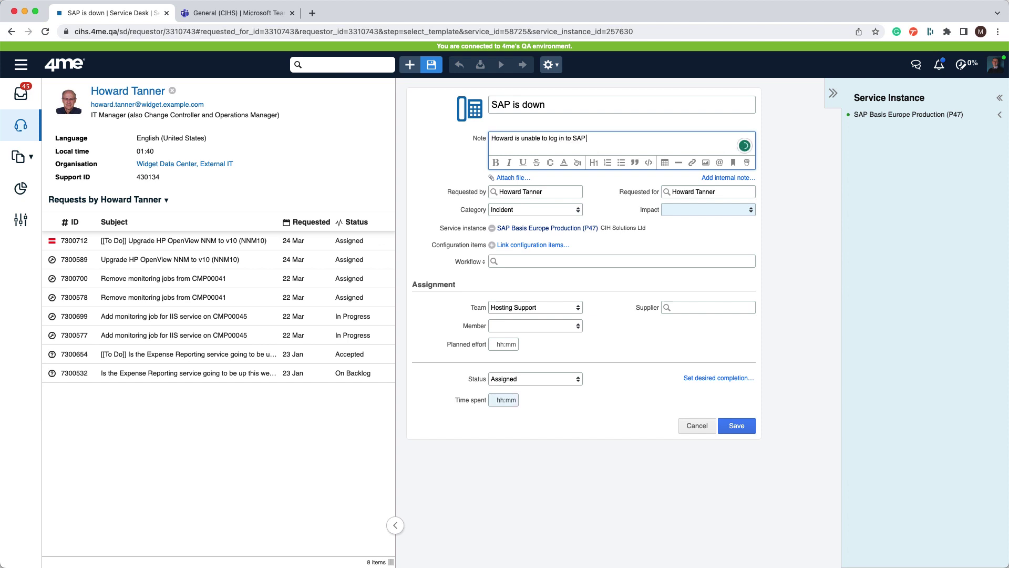
pyautogui.write('this morning. Only ')
pyautogui.write('affecting the EU instance.')
pyautogui.press('Return')
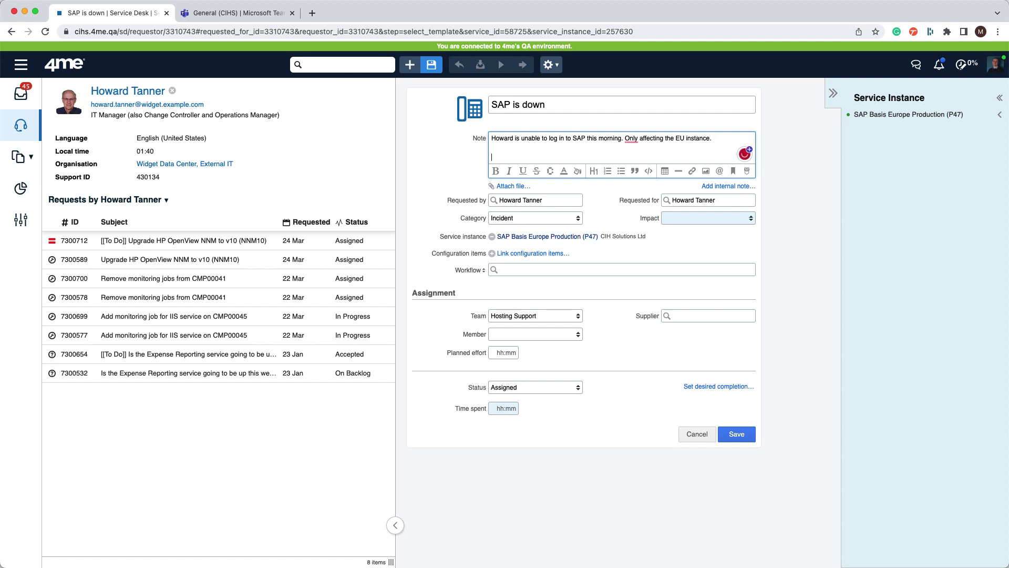
pyautogui.write('Error: "Unable to c')
pyautogui.write('onnect to server"')
# - Set the incident's impact to Medium and go to the Time spent field
pyautogui.click(683, 217)
pyautogui.click(655, 203)
pyautogui.click(684, 217)
pyautogui.click(699, 234)
pyautogui.click(502, 408)
# - Save the new incident with 0 time spent and reopen it for editing
pyautogui.write('0')
pyautogui.click(736, 434)
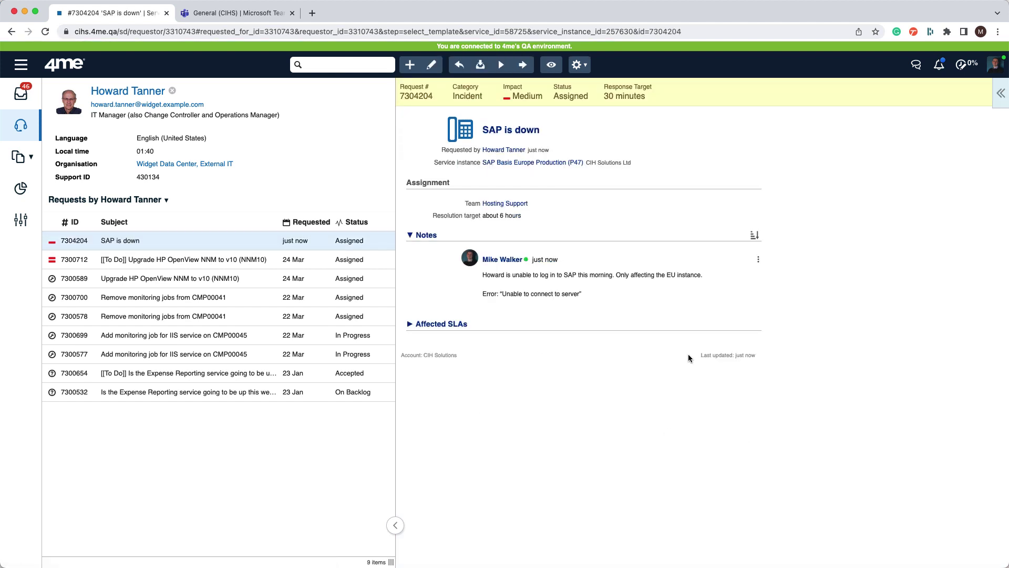
pyautogui.doubleClick(660, 301)
# - Add a note that other people also cannot connect, set time spent 0, raise impact to Top, and save
pyautogui.click(549, 457)
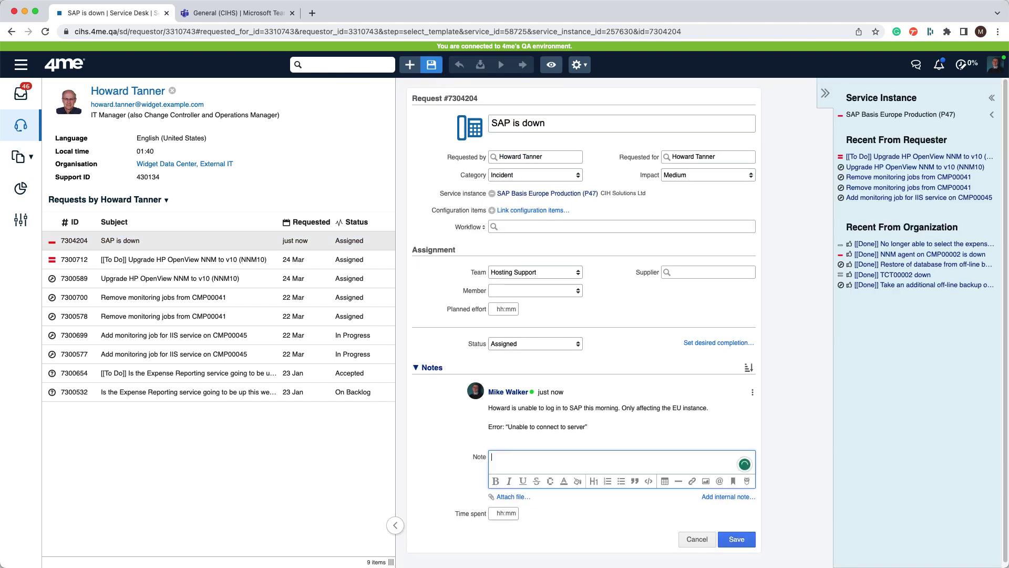
pyautogui.write('Howard reports that other people')
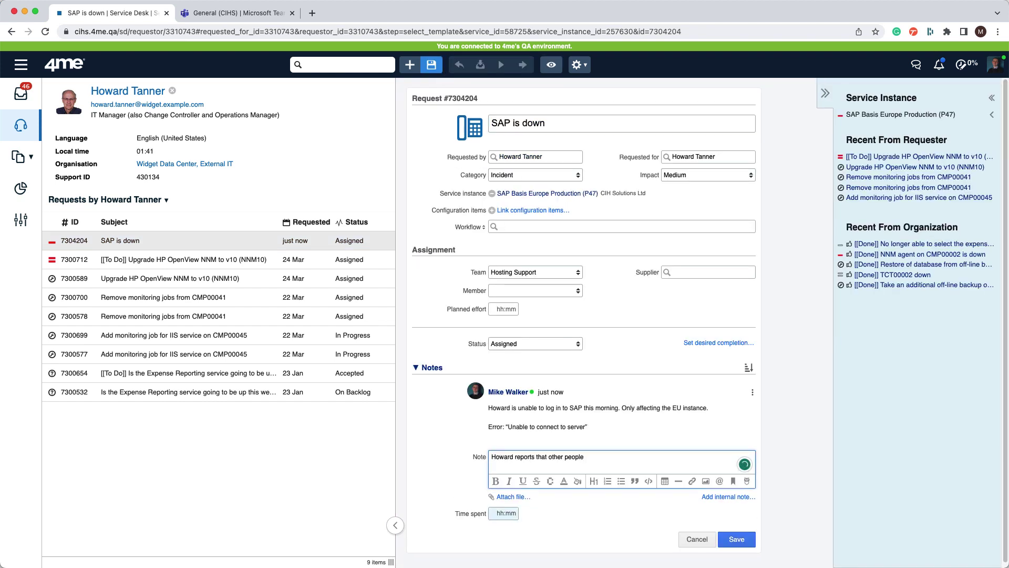
pyautogui.write(' also cannot connect.')
pyautogui.click(504, 513)
pyautogui.write('0')
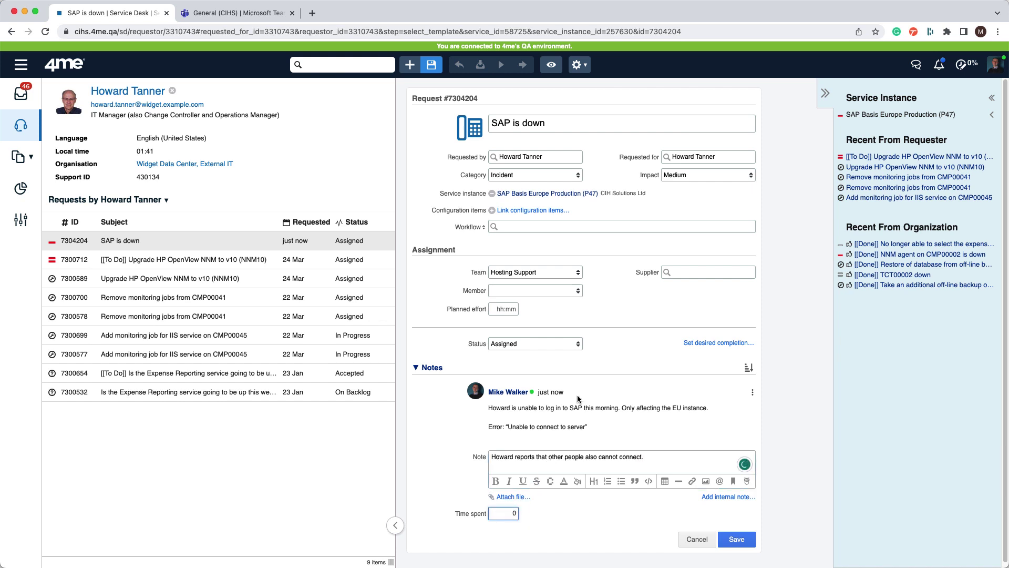
pyautogui.click(687, 174)
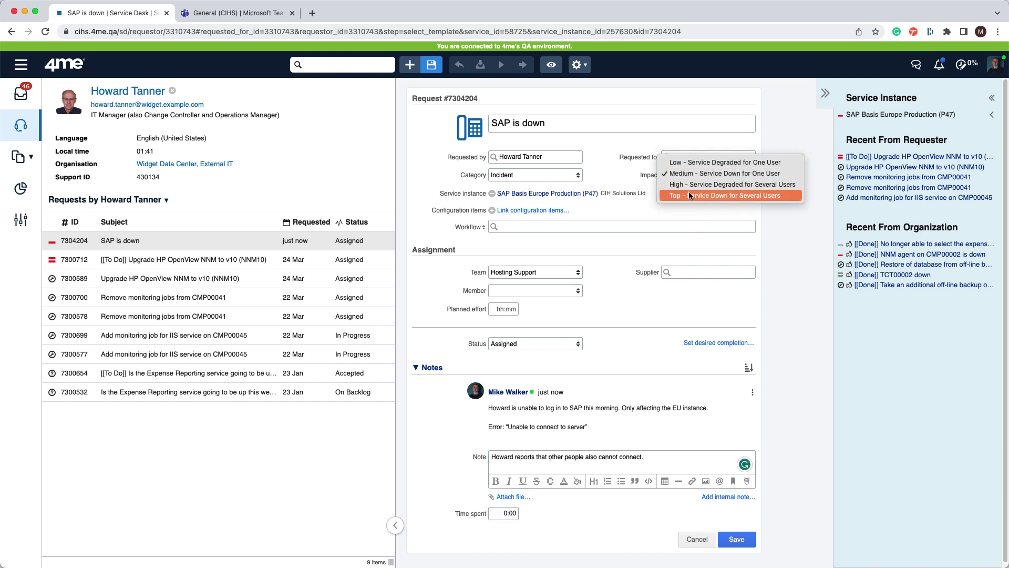
pyautogui.click(689, 195)
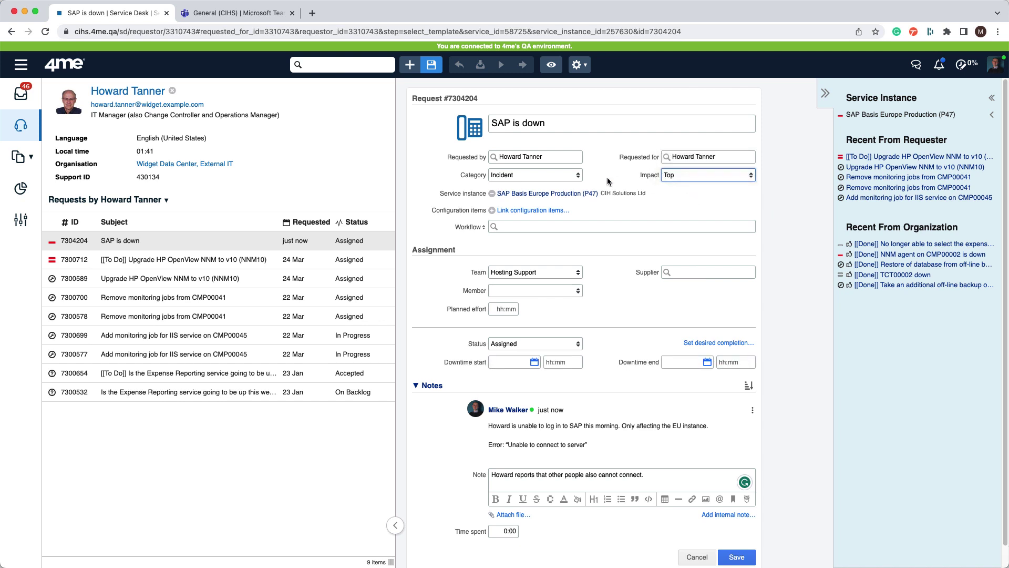
pyautogui.click(442, 70)
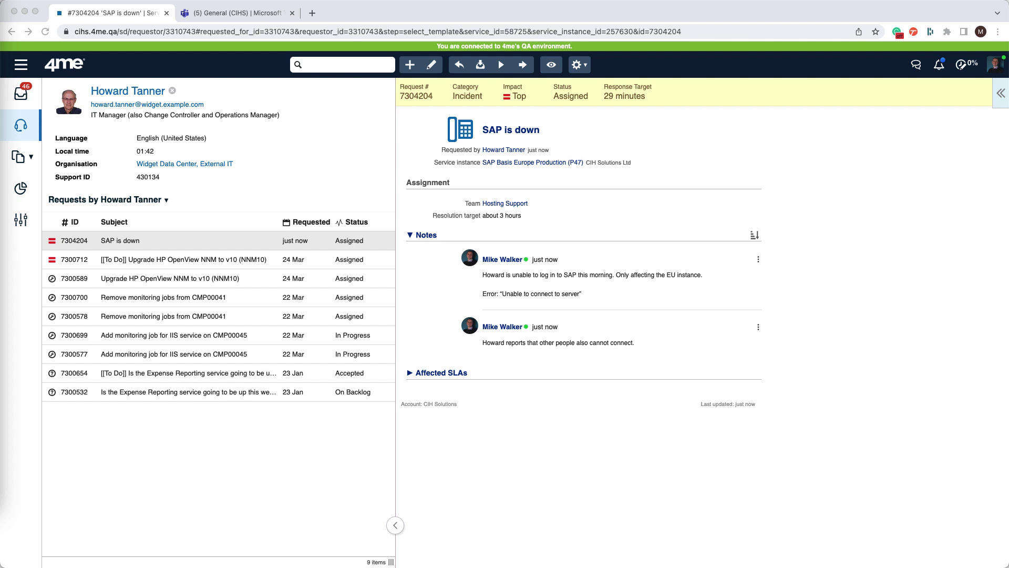
# - Switch to Microsoft Teams and open the Major Incident team's Investigation channel
pyautogui.click(230, 17)
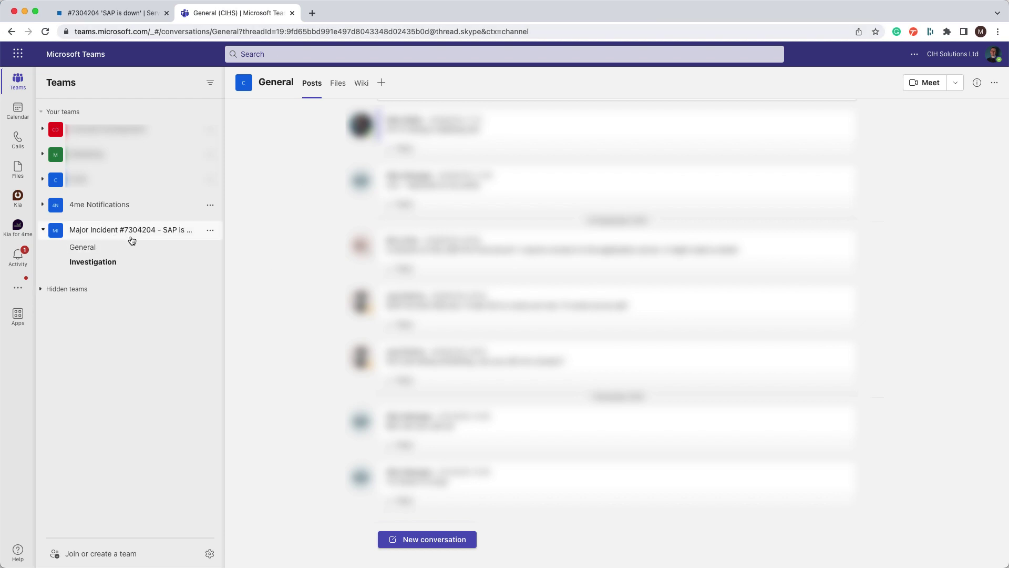
pyautogui.click(112, 263)
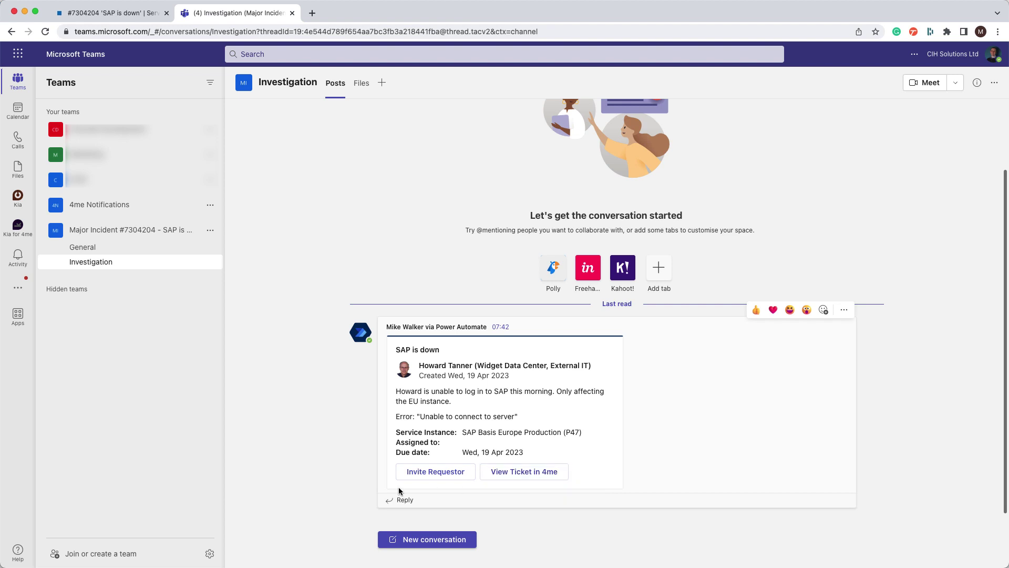
# - Reply under the SAP is down card: contacting department colleagues; others in the region can access
pyautogui.click(403, 500)
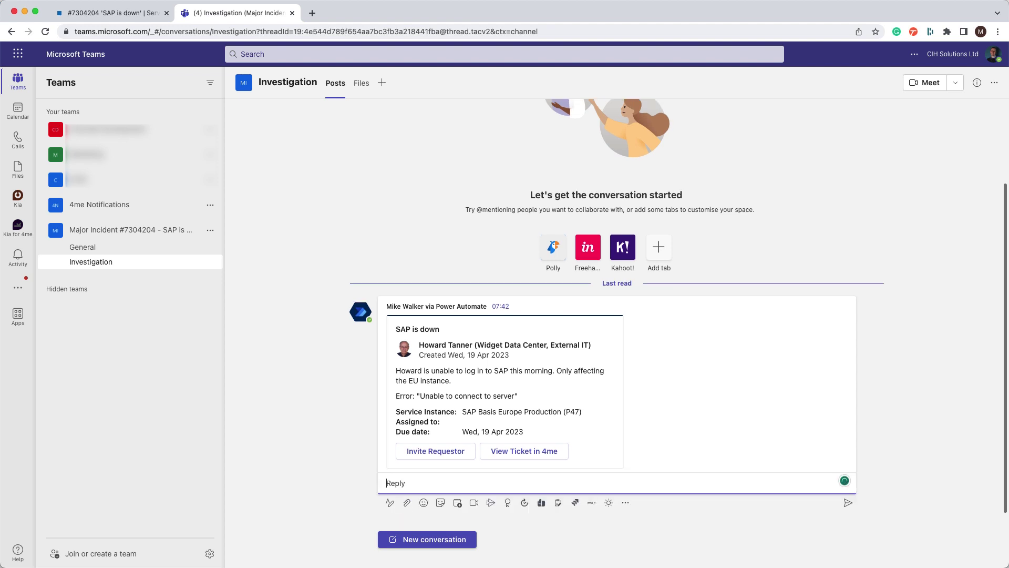
pyautogui.write("I'm going to speak to colleagues in that department. Others in the region are able to access")
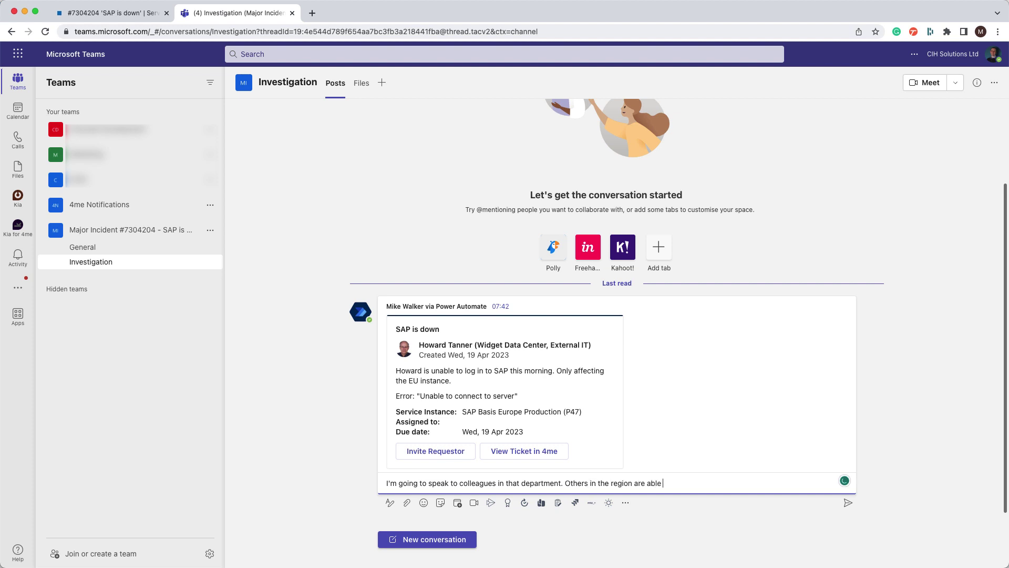
pyautogui.write(' successfully.')
pyautogui.press('Return')
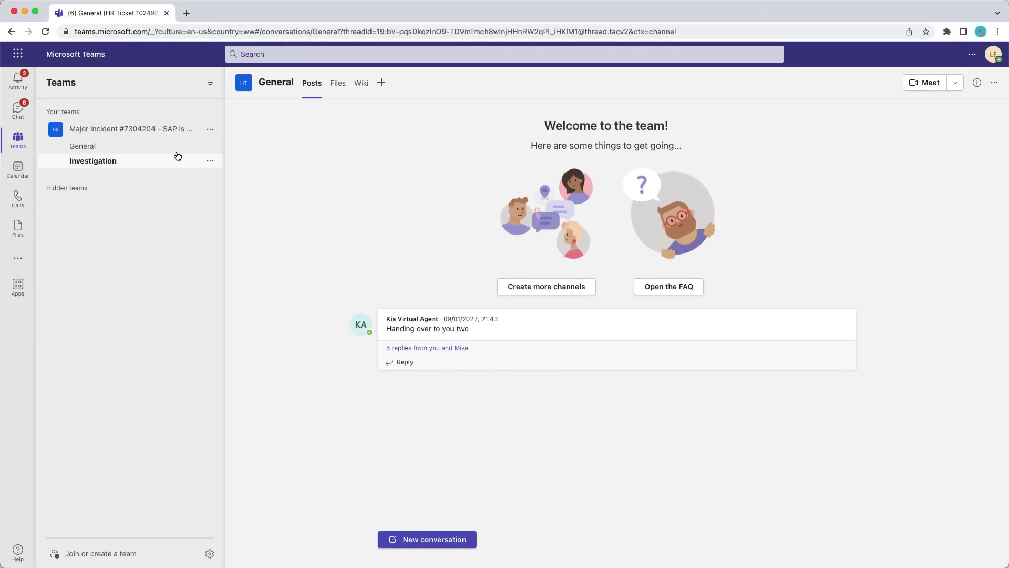
# - Post a thread reply explaining that software the users installed changed their proxy settings
pyautogui.click(178, 158)
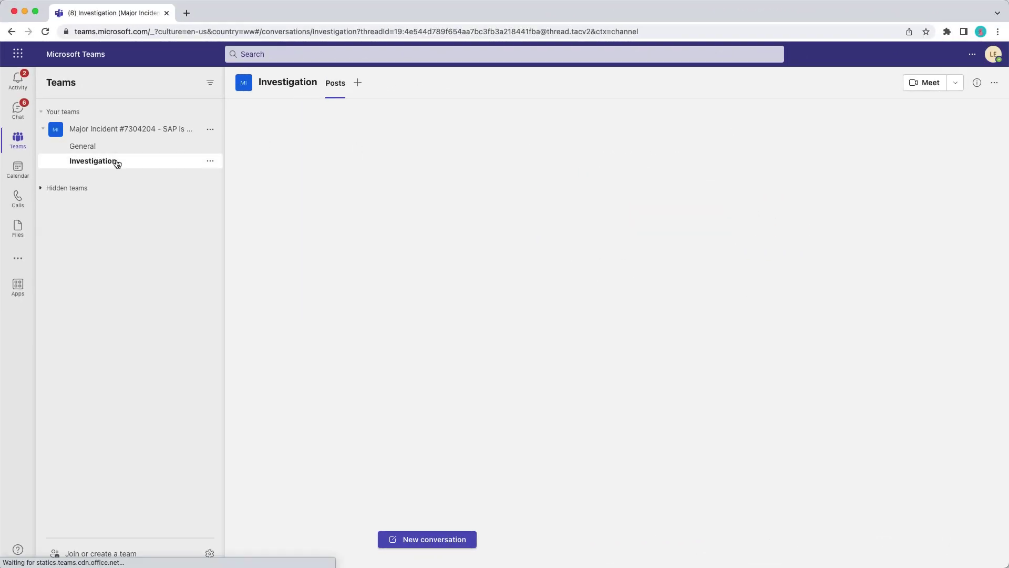
pyautogui.click(977, 85)
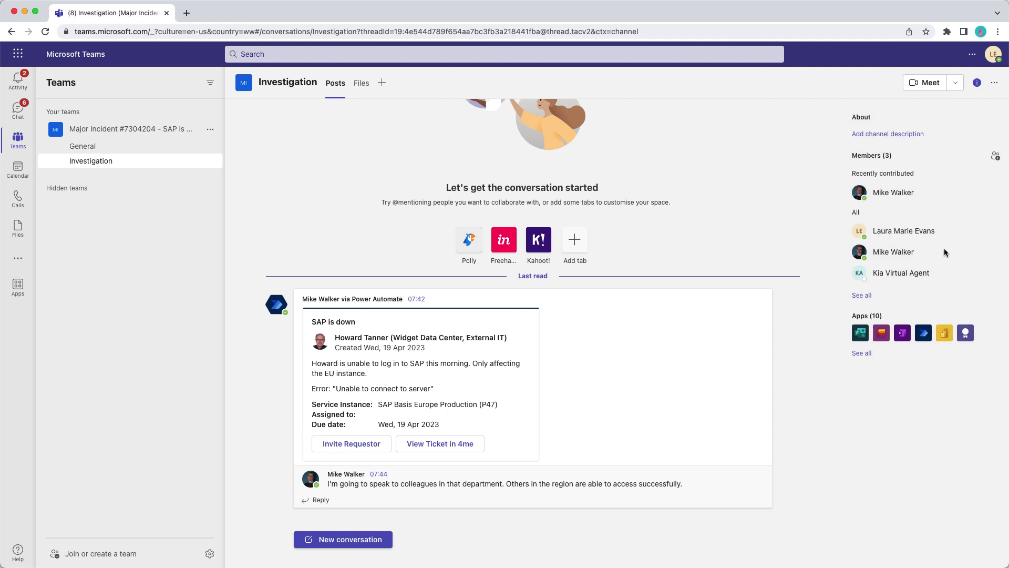
pyautogui.click(342, 502)
pyautogui.write('H')
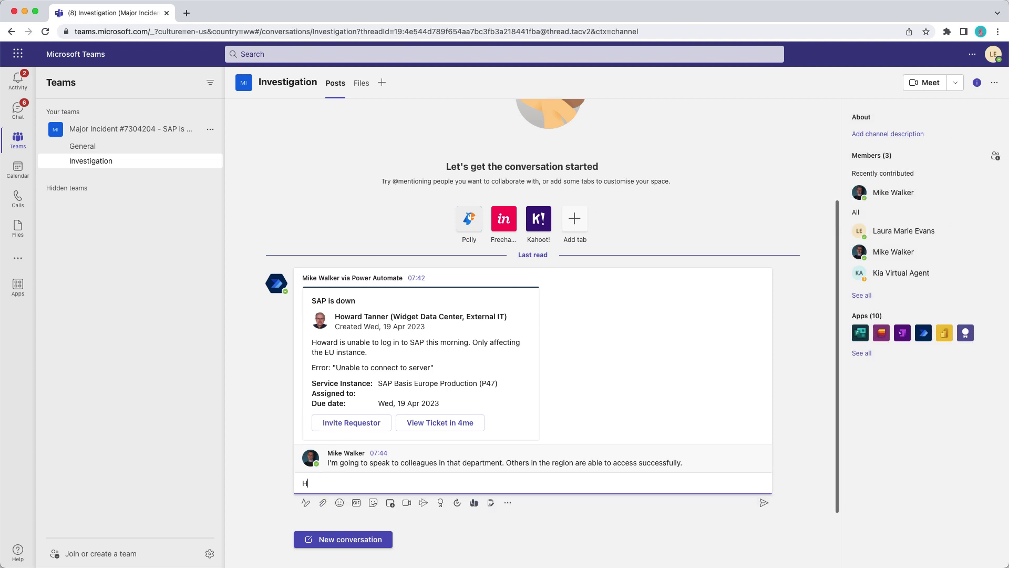
pyautogui.write('i Mike,Howard')
pyautogui.write(' and his colleagues installed sot')
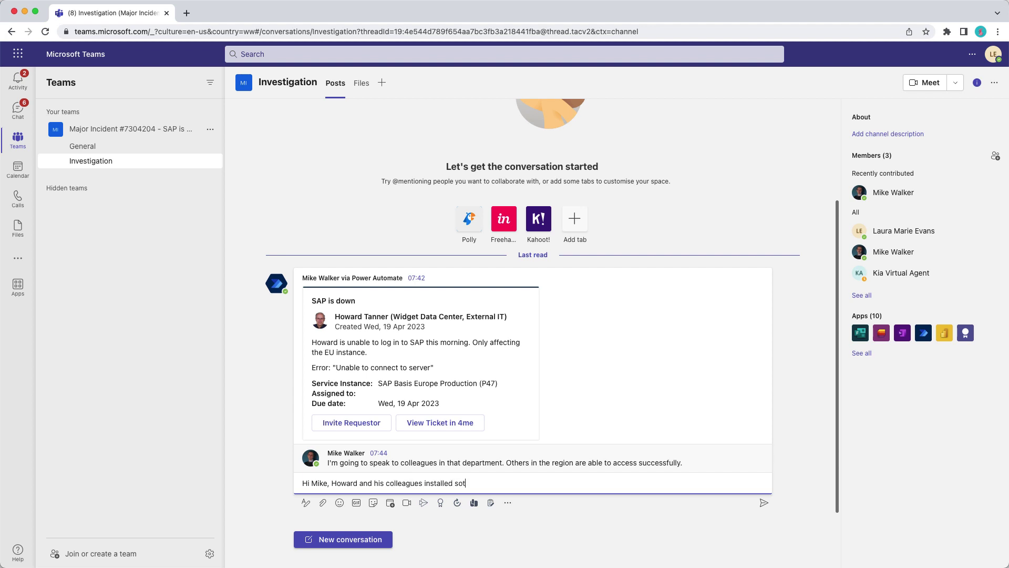
pyautogui.write('ftware on their machines which cha')
pyautogui.write('nged the proxy')
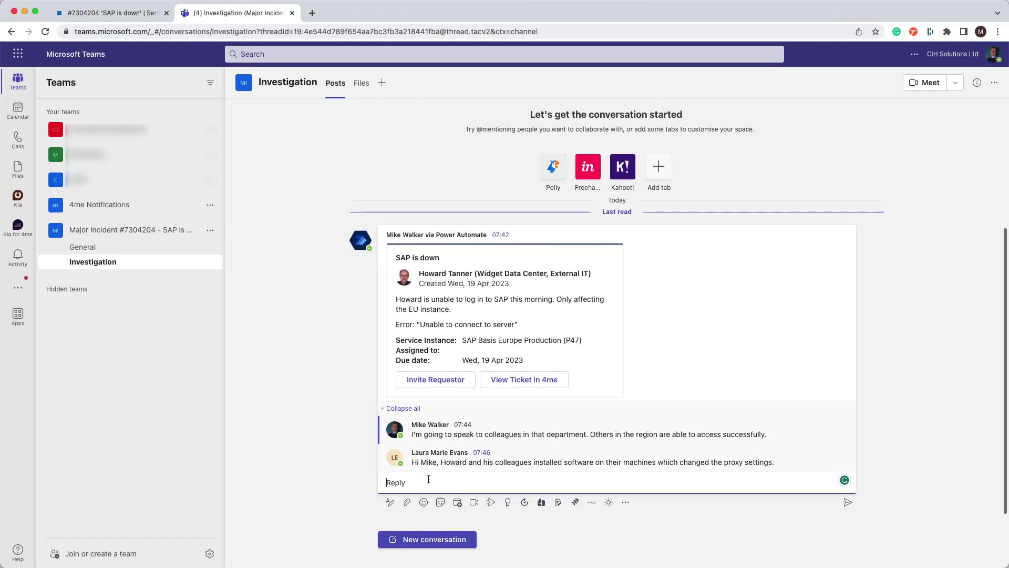
pyautogui.write("Thanks Laura, I'll close it down.")
pyautogui.press('Return')
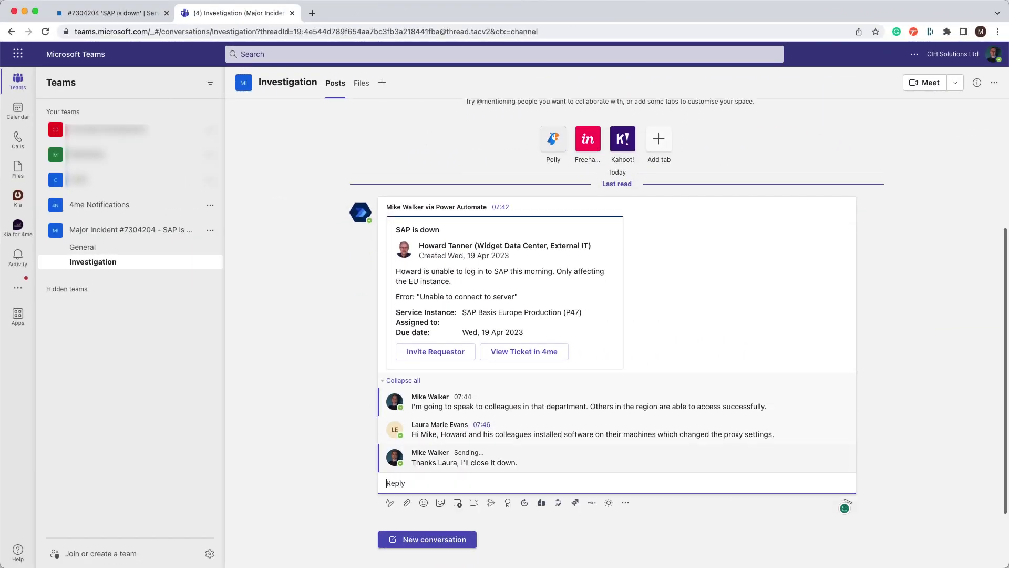
# - In 4me incident 7304204's edit form, begin a note that a colleague will uninstall the VPN product
pyautogui.click(125, 13)
pyautogui.click(432, 67)
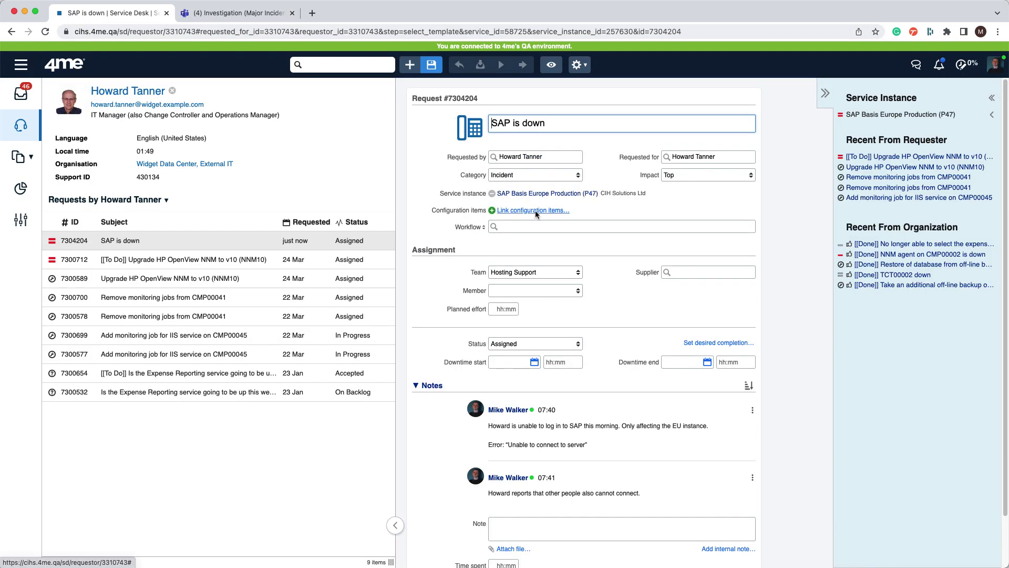
pyautogui.write('Hi Howard, I understand a colleague')
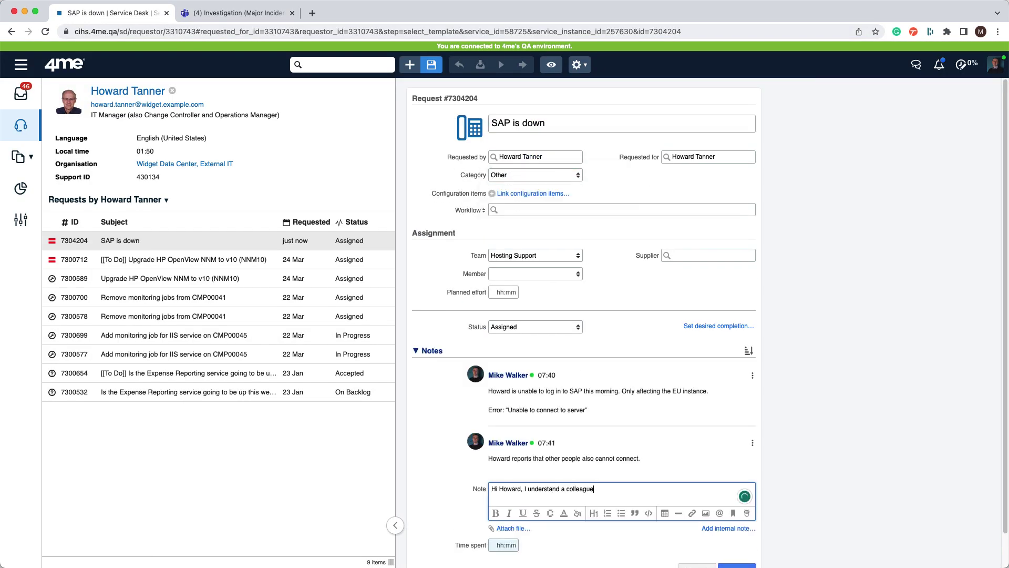
pyautogui.write(' will be along to uninstall the VPN product you have installed. This shou')
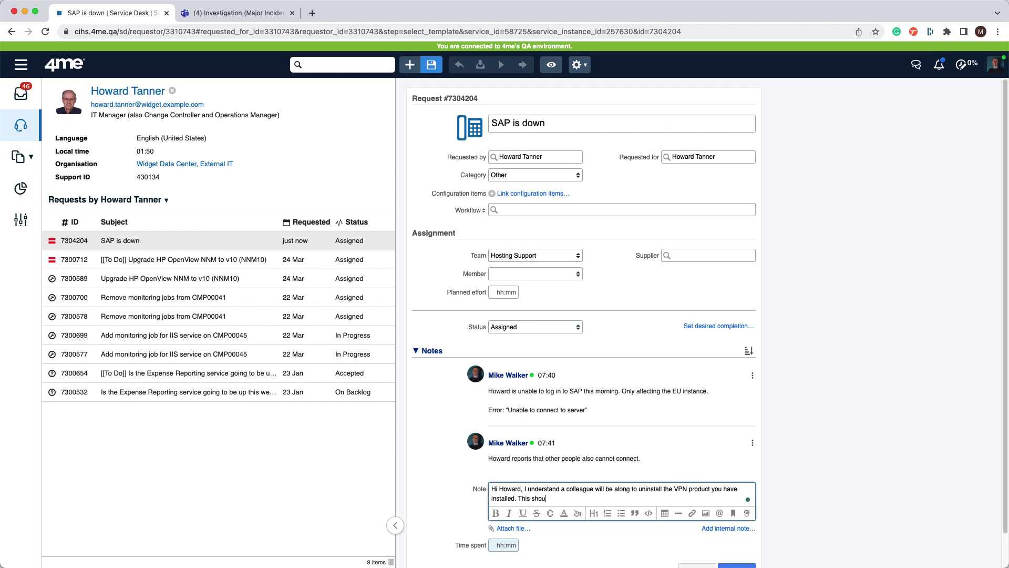
pyautogui.write('ld solve the issue. Please let me know if this resolves it.')
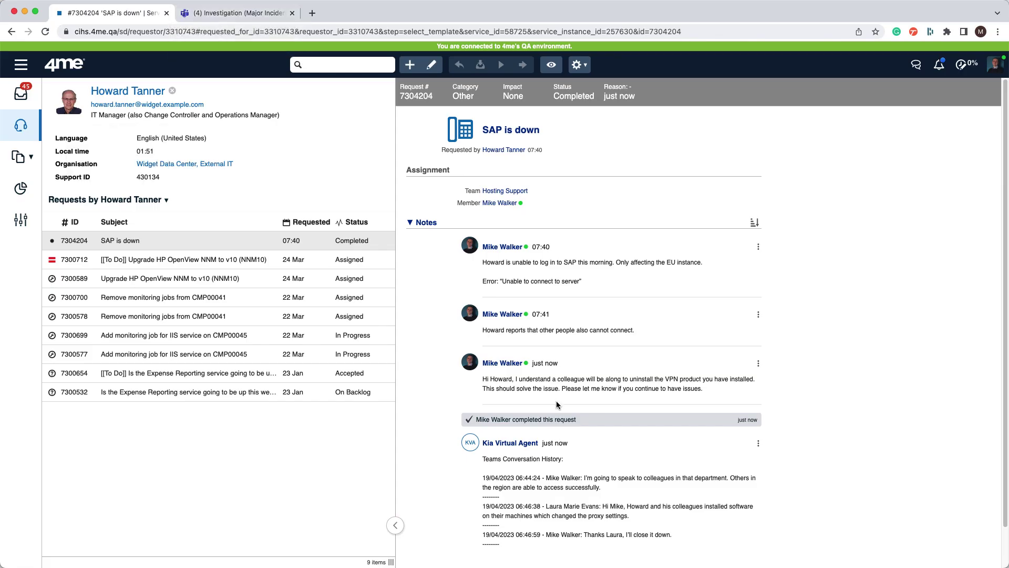
pyautogui.scroll(-2, 636, 483)
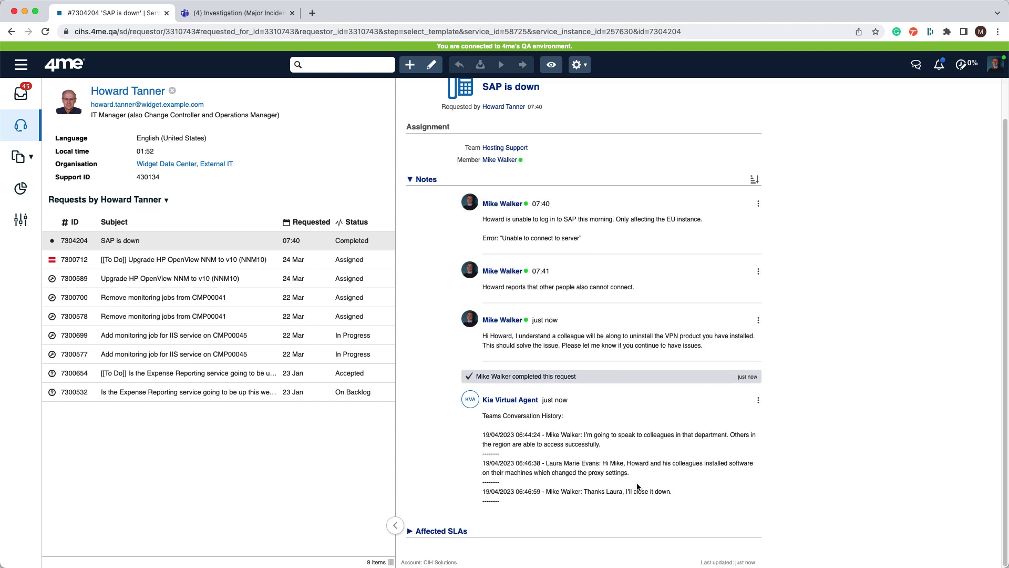